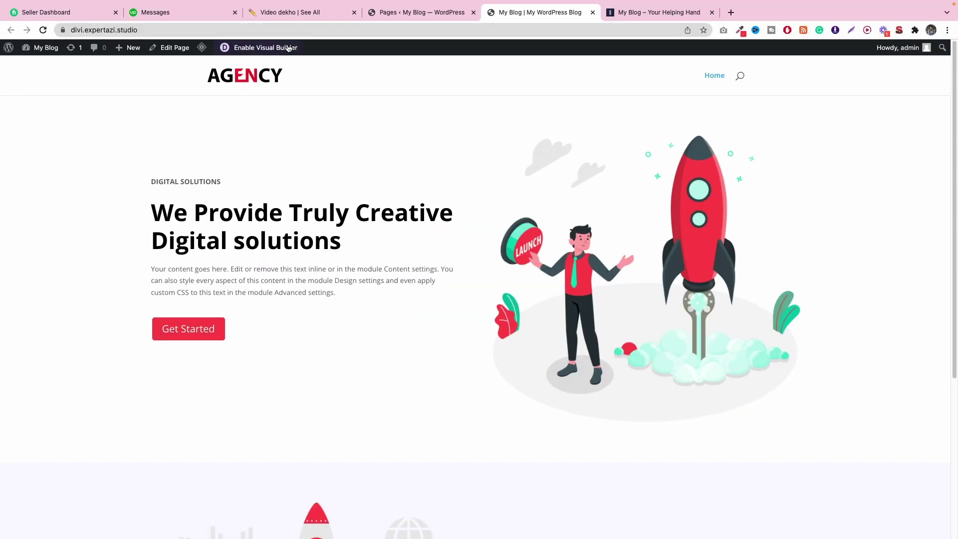
- Launch the Visual Builder for the home page in a new browser tab via the admin bar
{"action": "right_click", "coordinate": [272, 50]}
{"action": "left_click", "coordinate": [280, 53]}
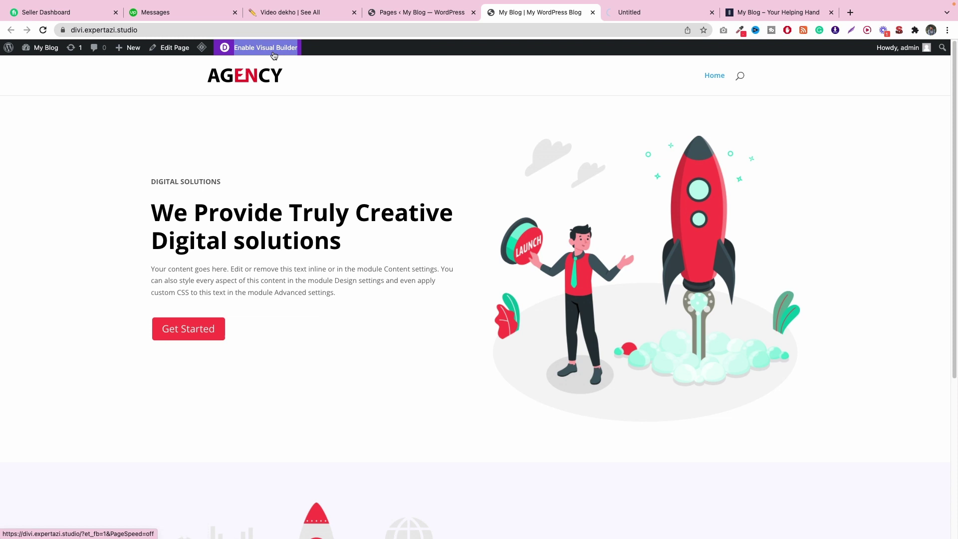
- Add a Button module below Get Started in the hero column
{"action": "left_click", "coordinate": [679, 17]}
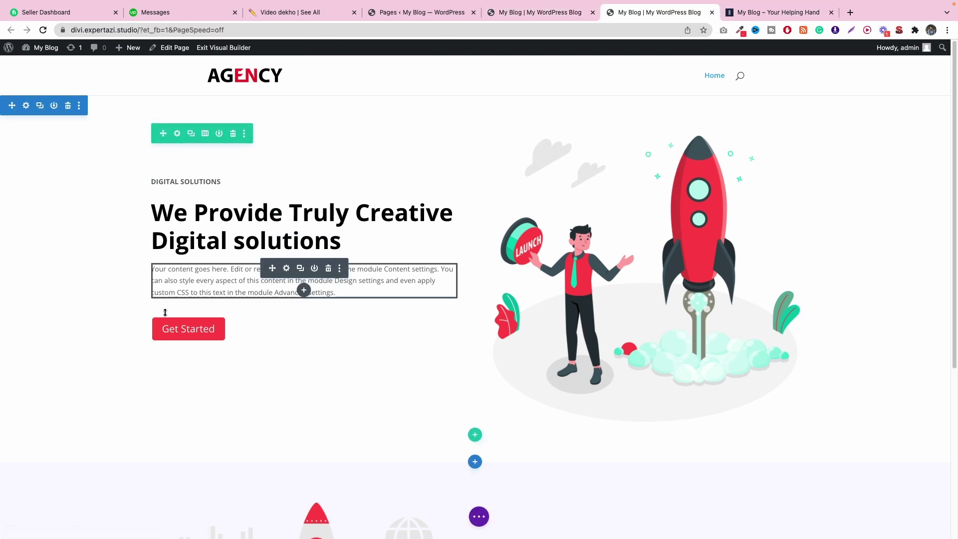
{"action": "left_click", "coordinate": [302, 345]}
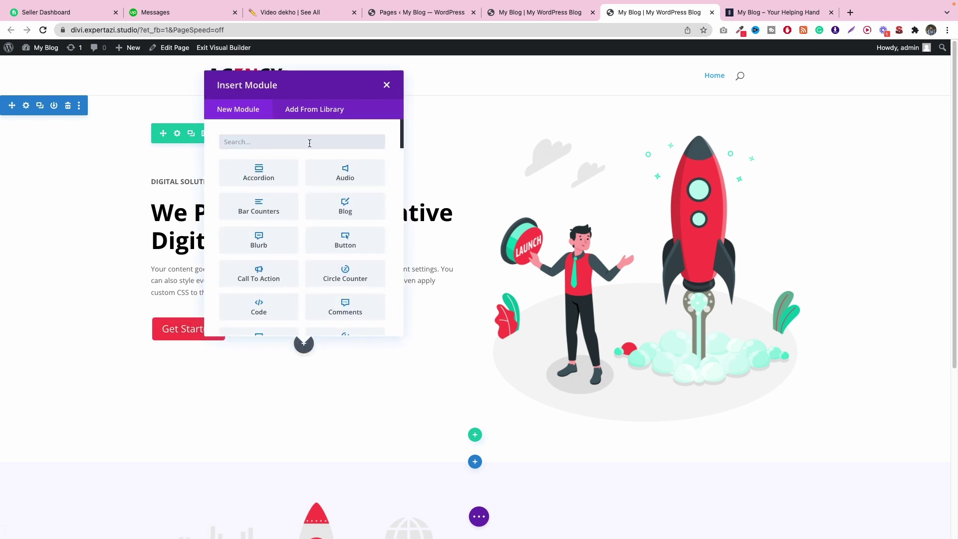
{"action": "type", "text": "button"}
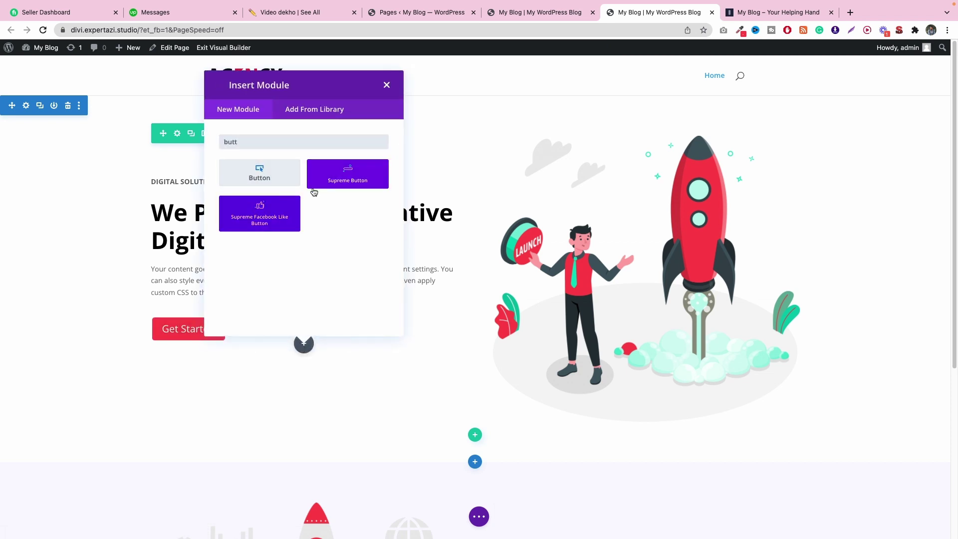
{"action": "left_click", "coordinate": [258, 172]}
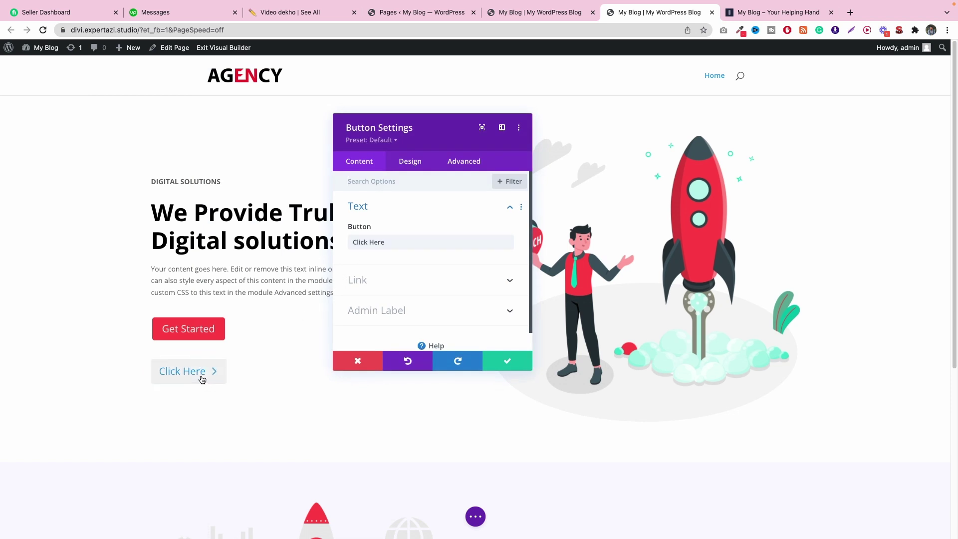
- Enable custom button styles with white text on a red background
{"action": "left_click", "coordinate": [404, 166]}
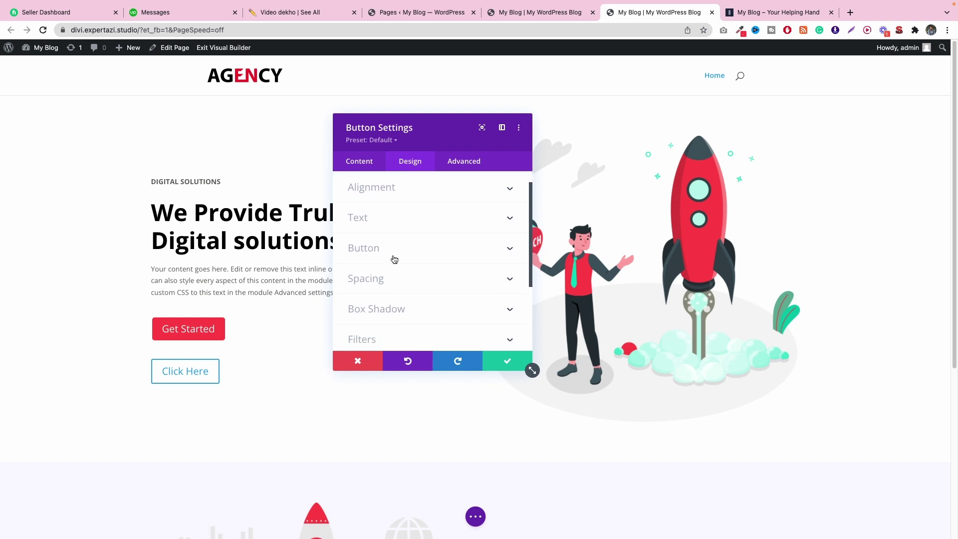
{"action": "left_click", "coordinate": [391, 259]}
{"action": "left_click", "coordinate": [362, 234]}
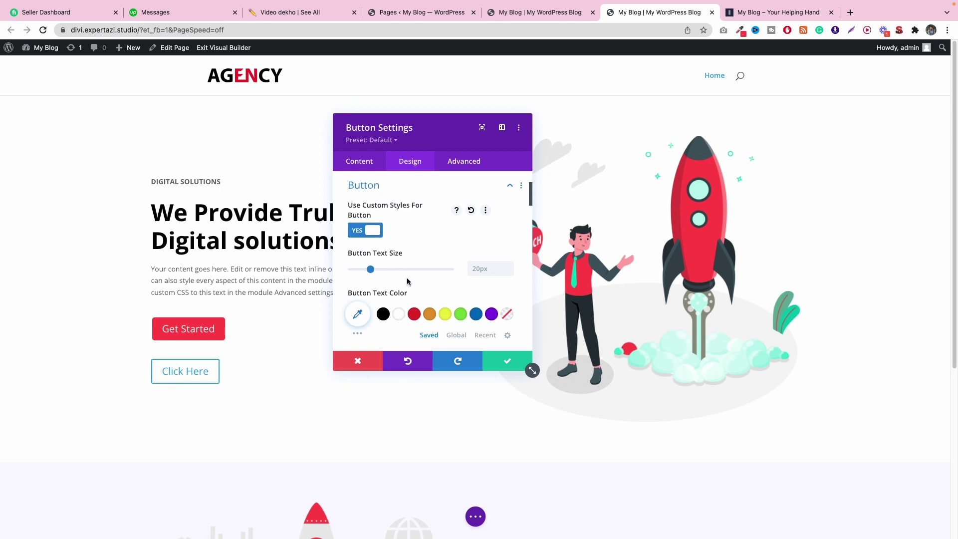
{"action": "scroll", "coordinate": [407, 277], "scroll_direction": "down", "scroll_amount": 1}
{"action": "left_click", "coordinate": [414, 297]}
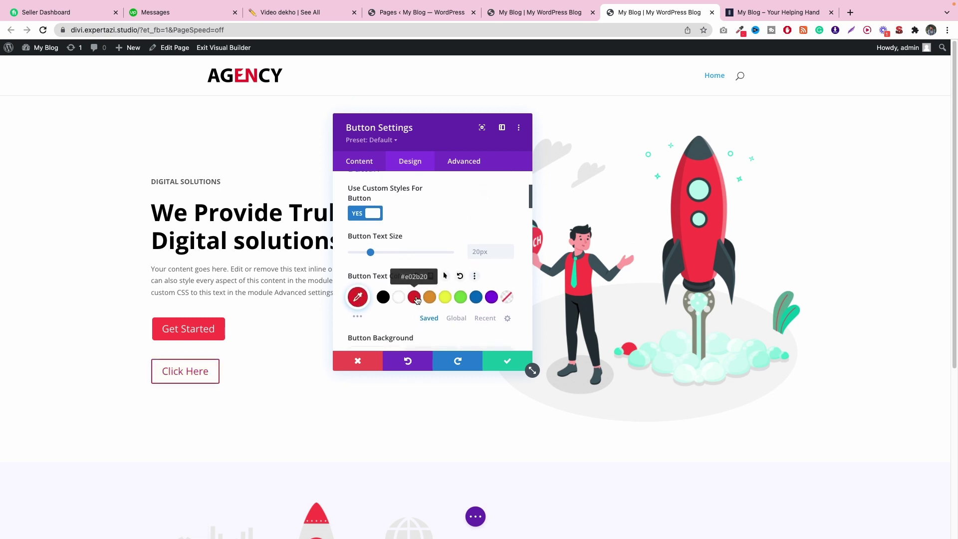
{"action": "scroll", "coordinate": [391, 267], "scroll_direction": "down", "scroll_amount": 5}
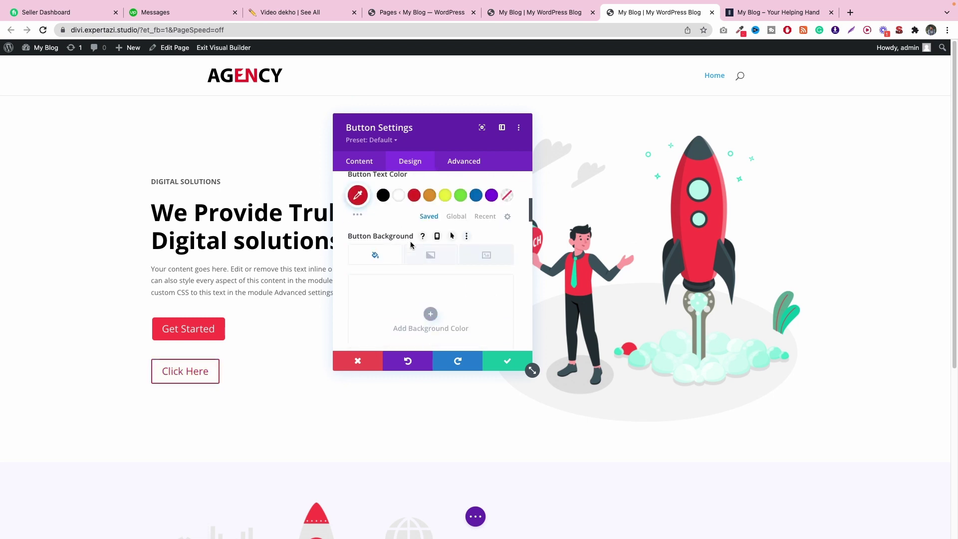
{"action": "scroll", "coordinate": [397, 225], "scroll_direction": "up", "scroll_amount": 1}
{"action": "left_click", "coordinate": [398, 215]}
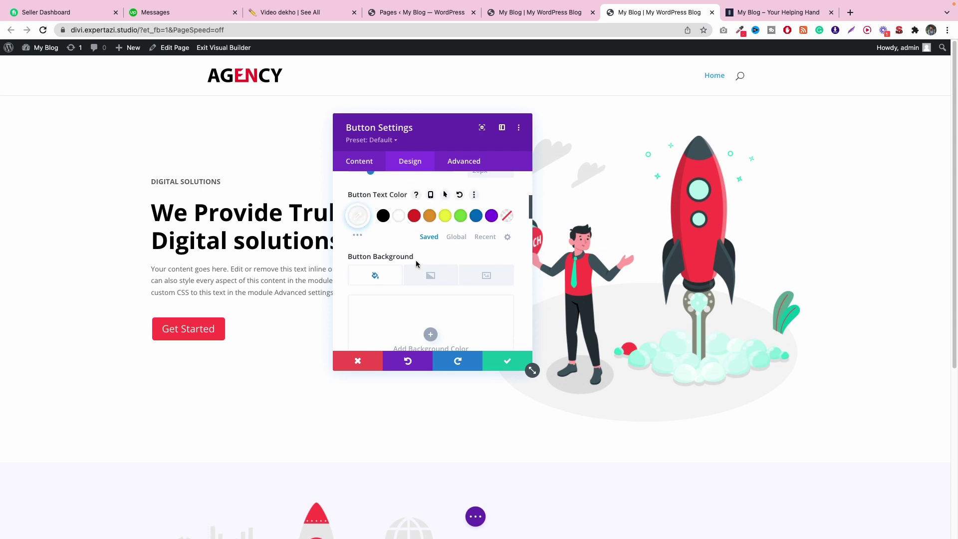
{"action": "scroll", "coordinate": [415, 260], "scroll_direction": "down", "scroll_amount": 2}
{"action": "scroll", "coordinate": [415, 260], "scroll_direction": "down", "scroll_amount": 3}
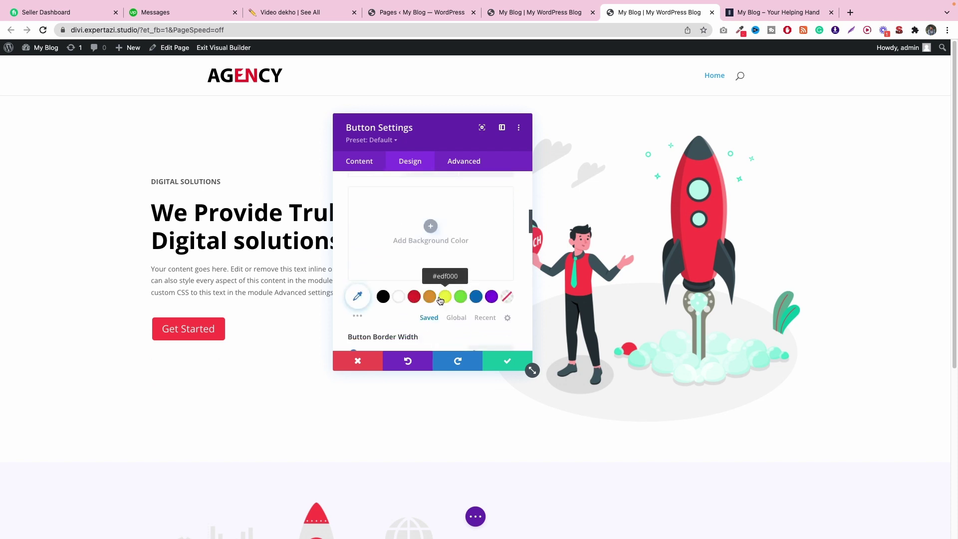
{"action": "left_click", "coordinate": [442, 298]}
{"action": "left_click", "coordinate": [413, 298]}
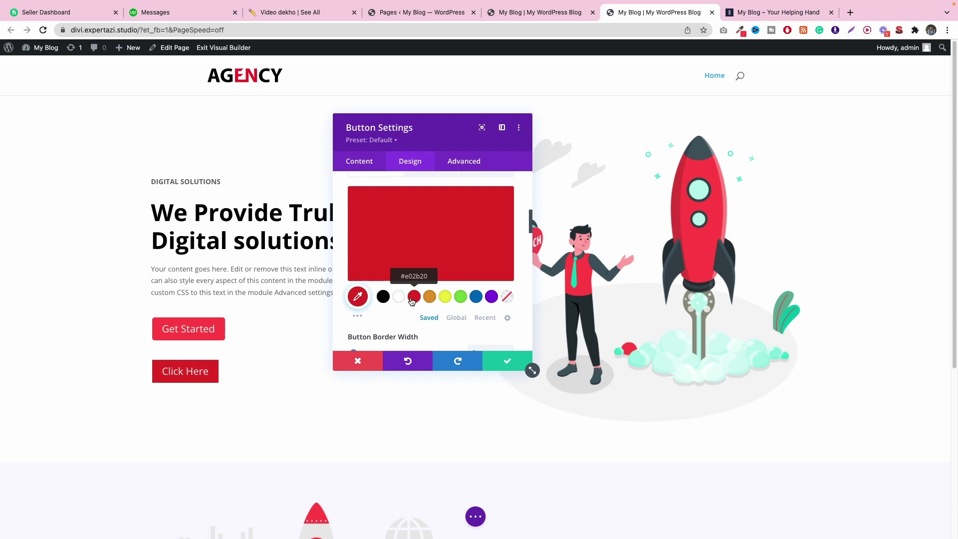
{"action": "scroll", "coordinate": [418, 256], "scroll_direction": "up", "scroll_amount": 1}
{"action": "scroll", "coordinate": [417, 257], "scroll_direction": "up", "scroll_amount": 1}
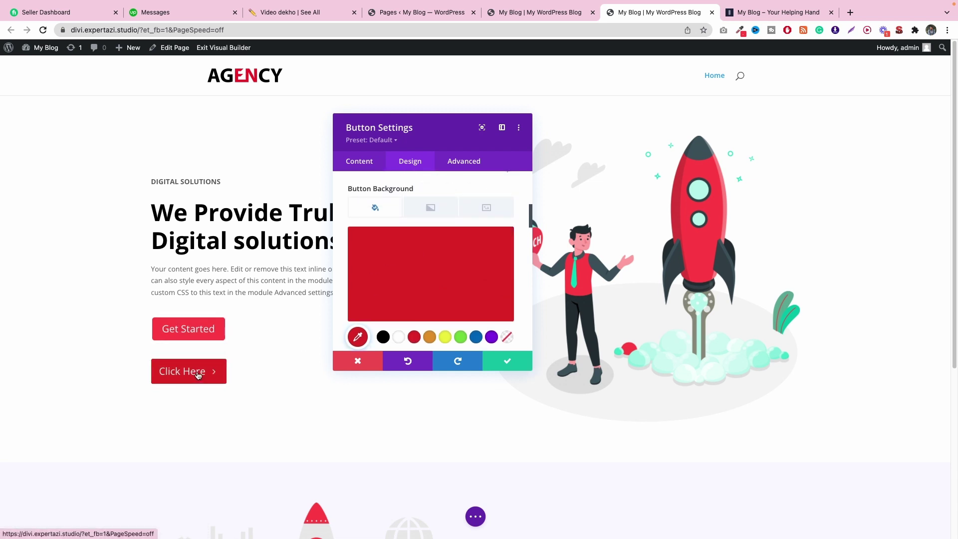
{"action": "scroll", "coordinate": [473, 210], "scroll_direction": "up", "scroll_amount": 1}
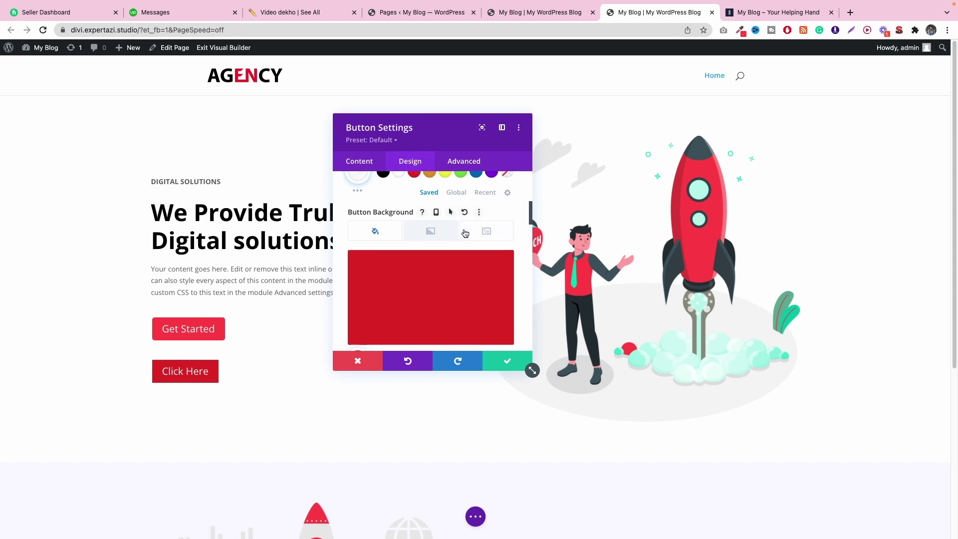
{"action": "scroll", "coordinate": [438, 255], "scroll_direction": "up", "scroll_amount": 1}
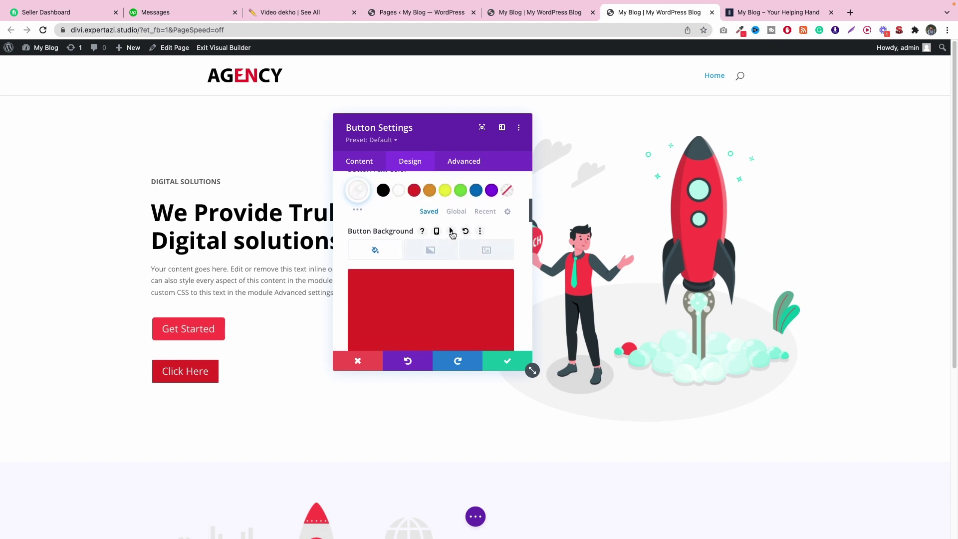
- Give the button a black background in its hover state
{"action": "left_click", "coordinate": [451, 232]}
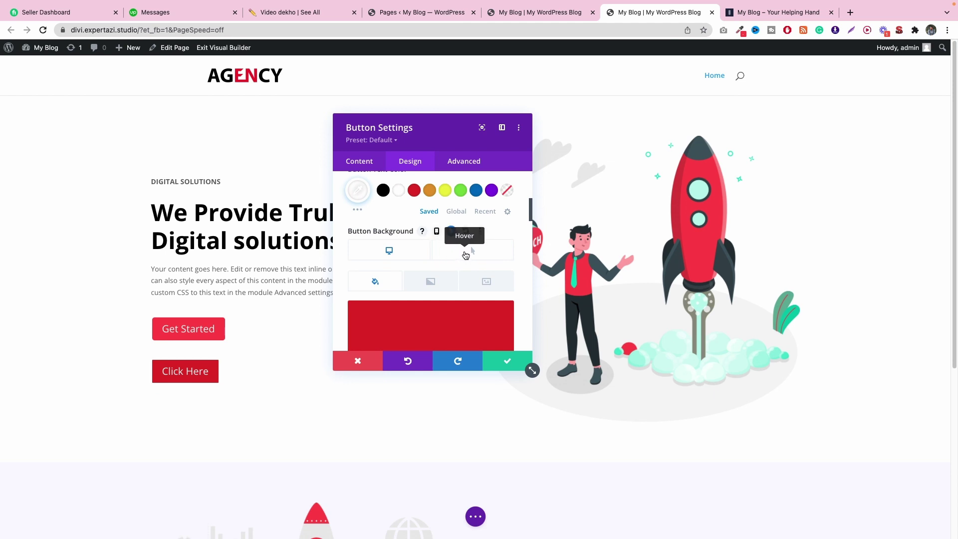
{"action": "scroll", "coordinate": [463, 252], "scroll_direction": "down", "scroll_amount": 3}
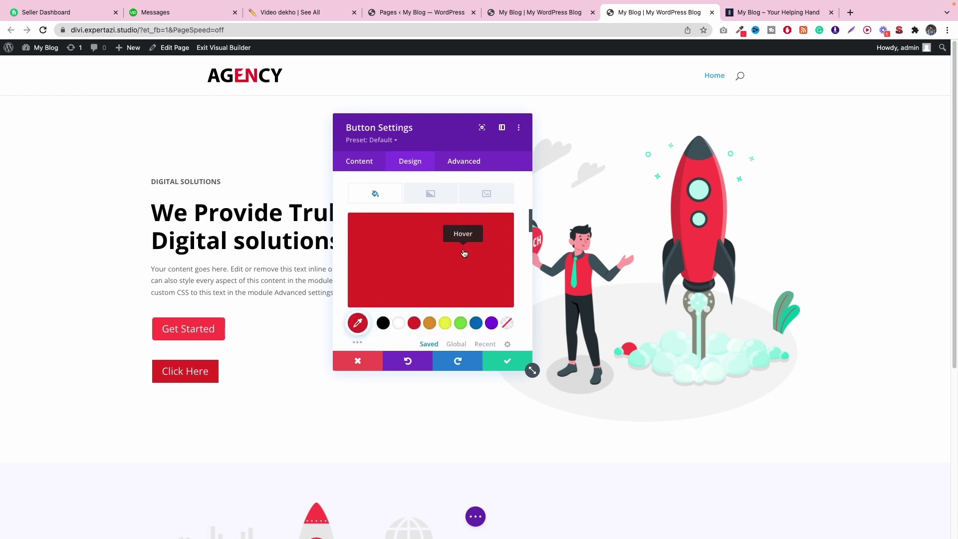
{"action": "left_click", "coordinate": [385, 313]}
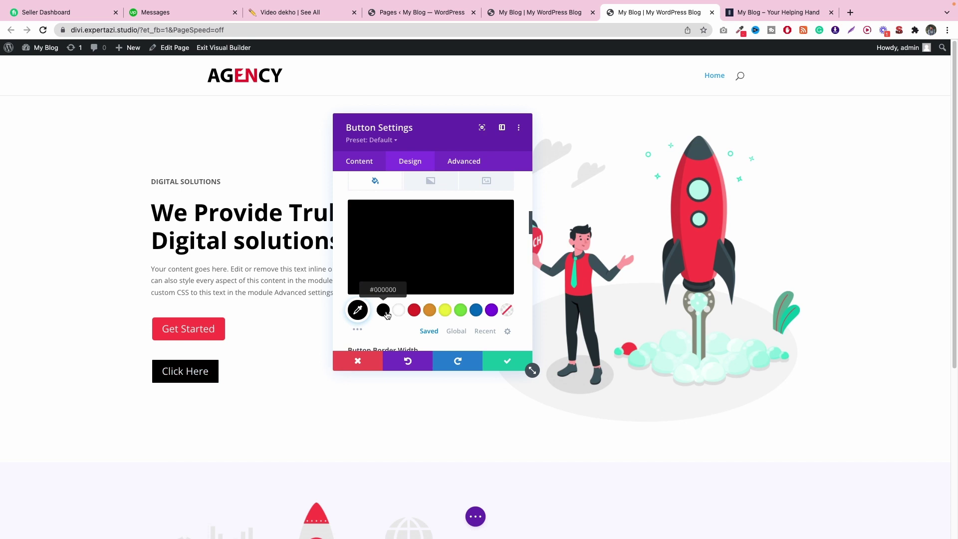
{"action": "scroll", "coordinate": [433, 235], "scroll_direction": "up", "scroll_amount": 3}
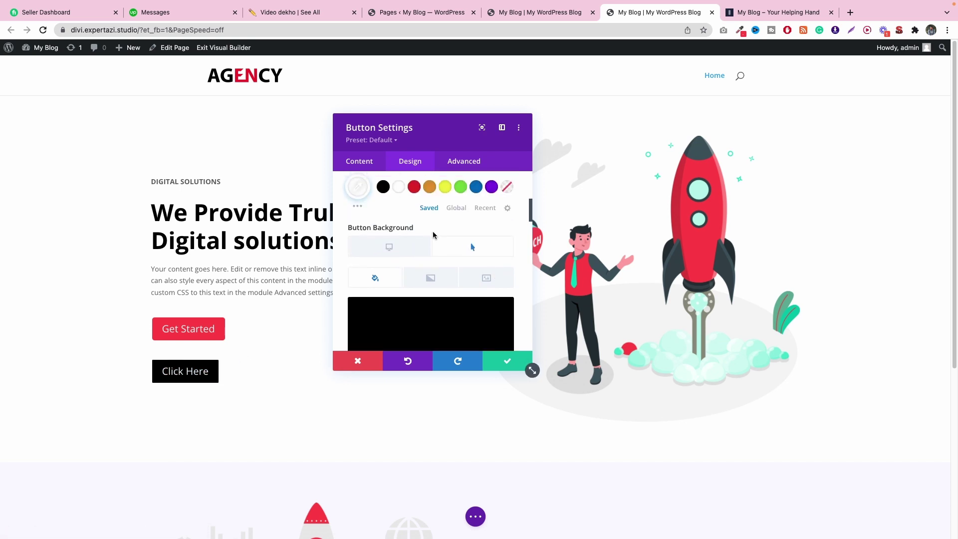
{"action": "scroll", "coordinate": [471, 274], "scroll_direction": "down", "scroll_amount": 1}
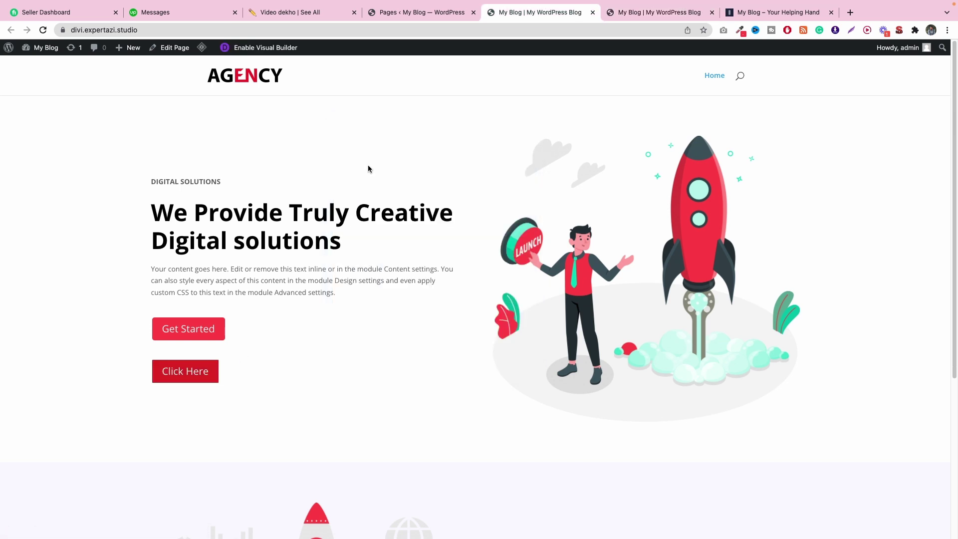
- Expand the page settings bar and confirm the black hover on the live page
{"action": "key", "text": "ctrl+Tab"}
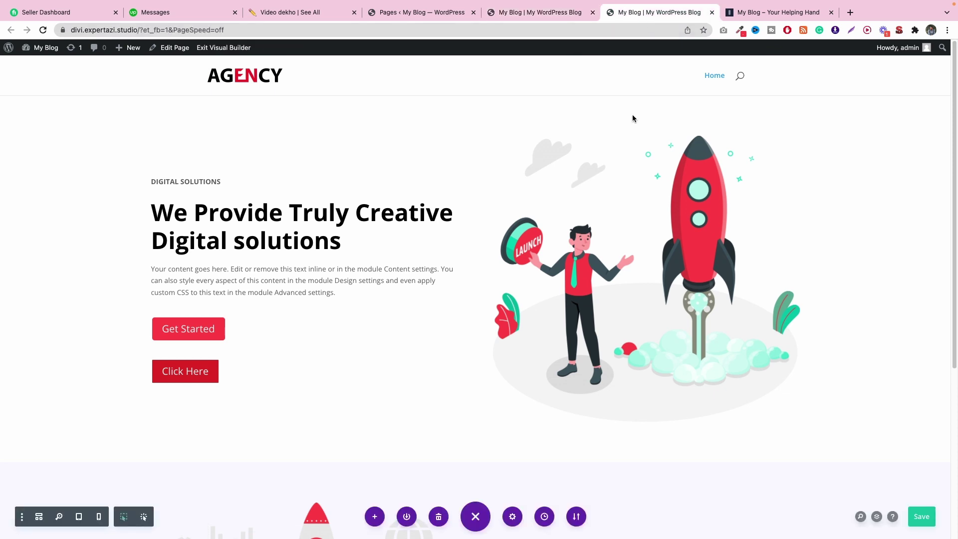
{"action": "left_click", "coordinate": [476, 516]}
{"action": "left_click", "coordinate": [560, 17]}
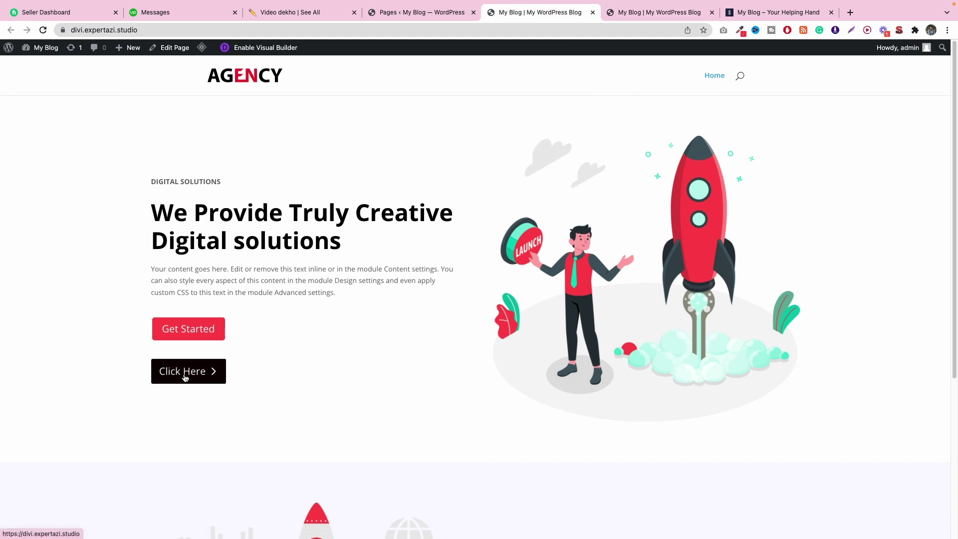
{"action": "left_click", "coordinate": [615, 18]}
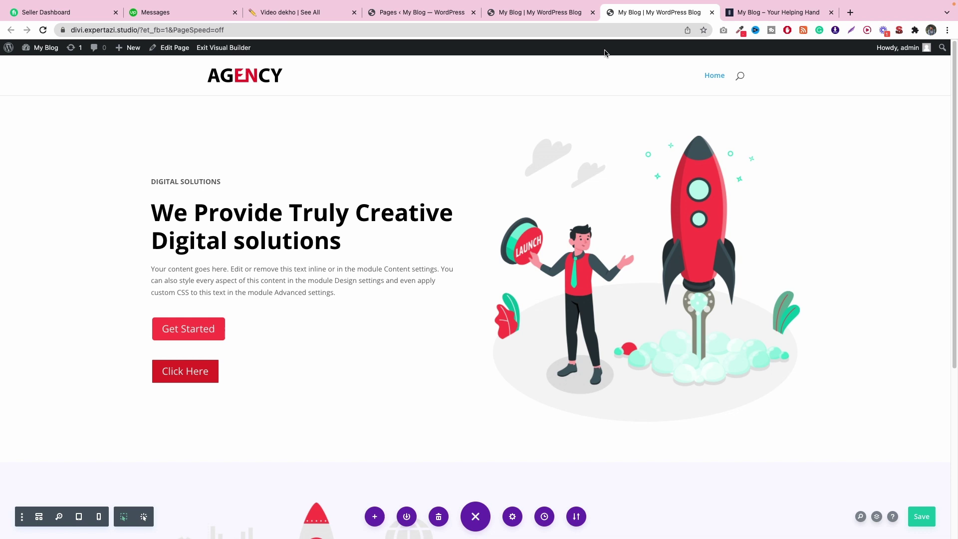
{"action": "mouse_move", "coordinate": [185, 371]}
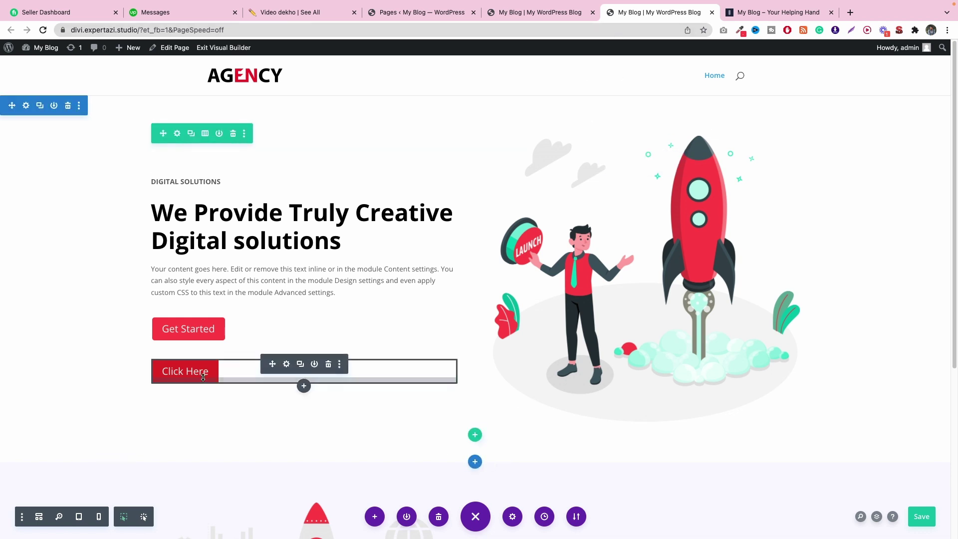
- Give the Click Here button a 6px border radius and 1px letter spacing
{"action": "left_click", "coordinate": [284, 363]}
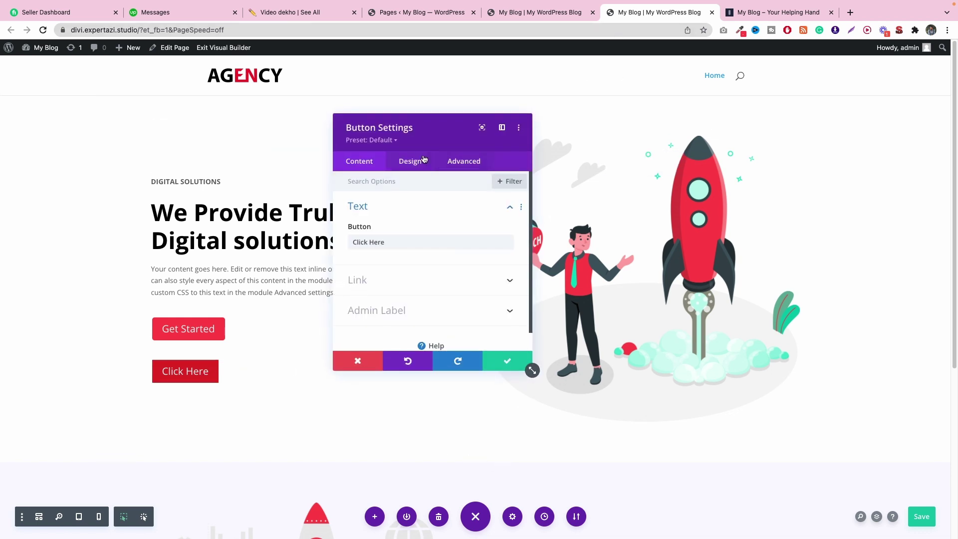
{"action": "left_click", "coordinate": [424, 159]}
{"action": "scroll", "coordinate": [404, 267], "scroll_direction": "down", "scroll_amount": 3}
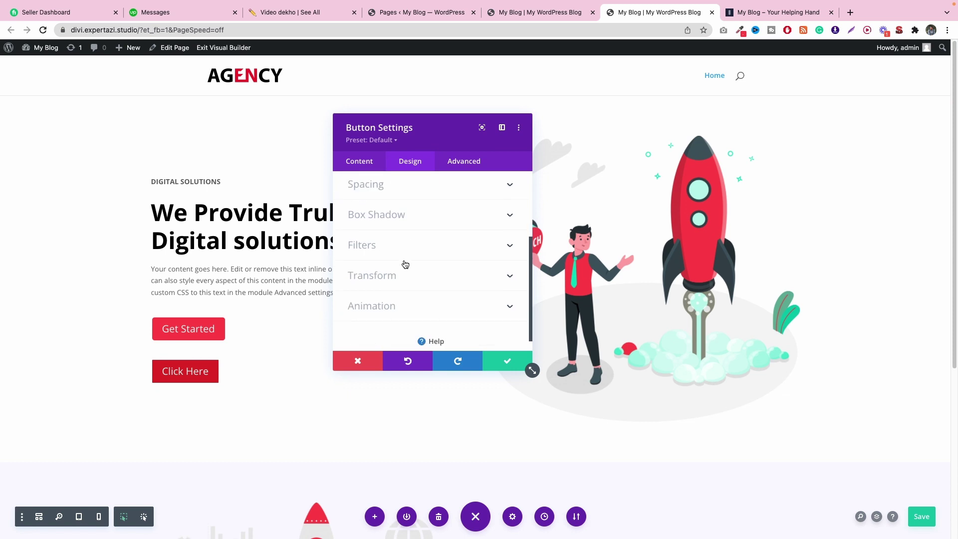
{"action": "scroll", "coordinate": [404, 264], "scroll_direction": "up", "scroll_amount": 1}
{"action": "scroll", "coordinate": [403, 262], "scroll_direction": "up", "scroll_amount": 1}
{"action": "left_click", "coordinate": [394, 217]}
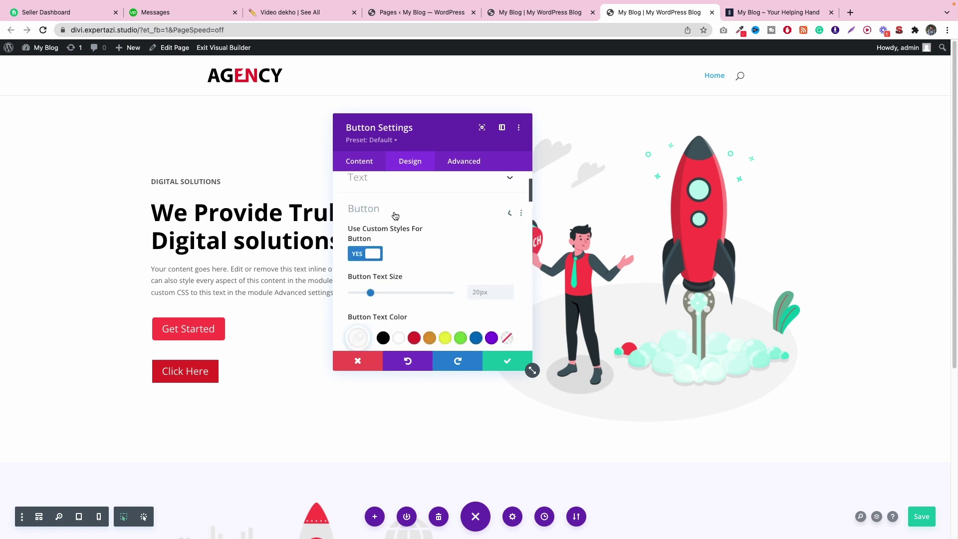
{"action": "scroll", "coordinate": [403, 232], "scroll_direction": "down", "scroll_amount": 1}
{"action": "scroll", "coordinate": [404, 236], "scroll_direction": "down", "scroll_amount": 3}
{"action": "scroll", "coordinate": [404, 236], "scroll_direction": "down", "scroll_amount": 2}
{"action": "scroll", "coordinate": [404, 247], "scroll_direction": "down", "scroll_amount": 2}
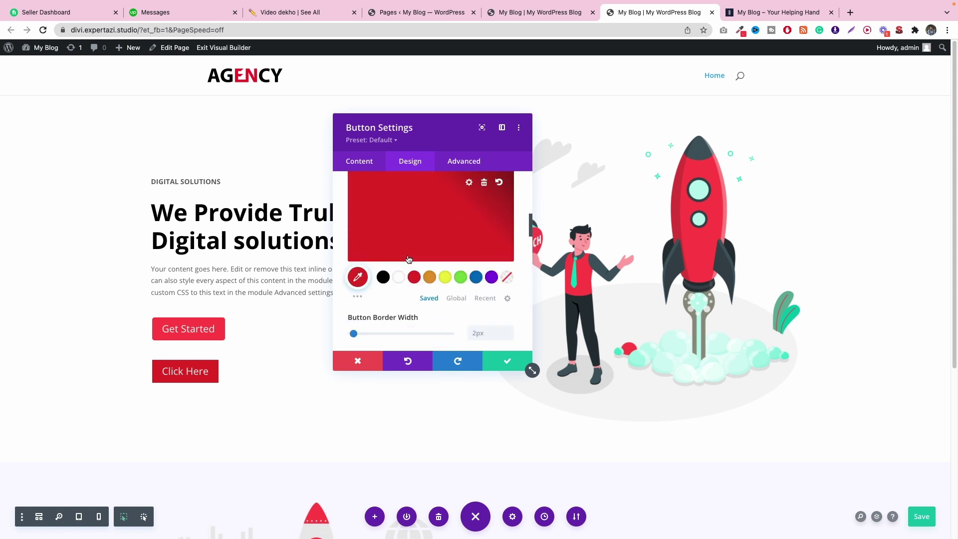
{"action": "scroll", "coordinate": [405, 299], "scroll_direction": "down", "scroll_amount": 1}
{"action": "scroll", "coordinate": [405, 313], "scroll_direction": "down", "scroll_amount": 1}
{"action": "scroll", "coordinate": [427, 295], "scroll_direction": "down", "scroll_amount": 1}
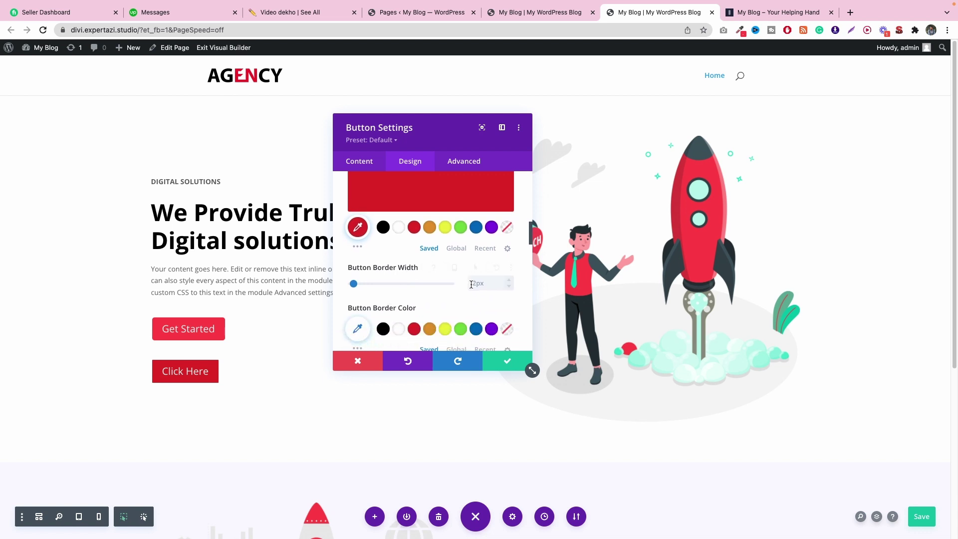
{"action": "scroll", "coordinate": [419, 282], "scroll_direction": "down", "scroll_amount": 2}
{"action": "scroll", "coordinate": [419, 282], "scroll_direction": "down", "scroll_amount": 2}
{"action": "scroll", "coordinate": [419, 285], "scroll_direction": "down", "scroll_amount": 1}
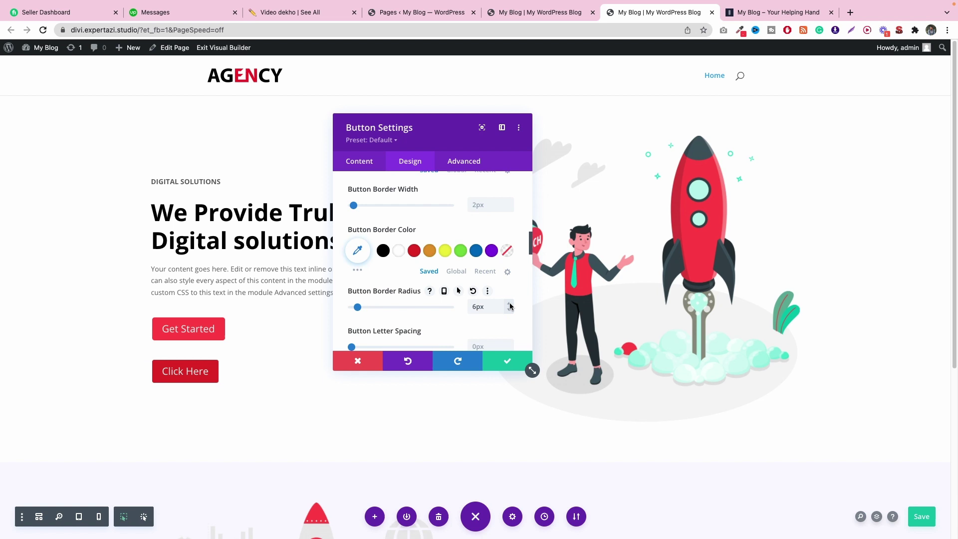
{"action": "scroll", "coordinate": [355, 279], "scroll_direction": "down", "scroll_amount": 2}
{"action": "scroll", "coordinate": [355, 278], "scroll_direction": "down", "scroll_amount": 1}
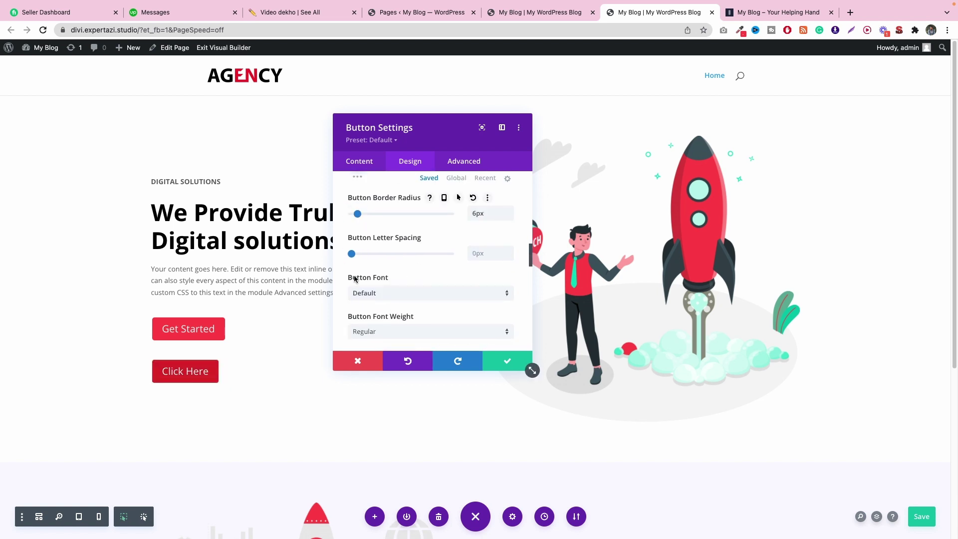
{"action": "left_click", "coordinate": [507, 251]}
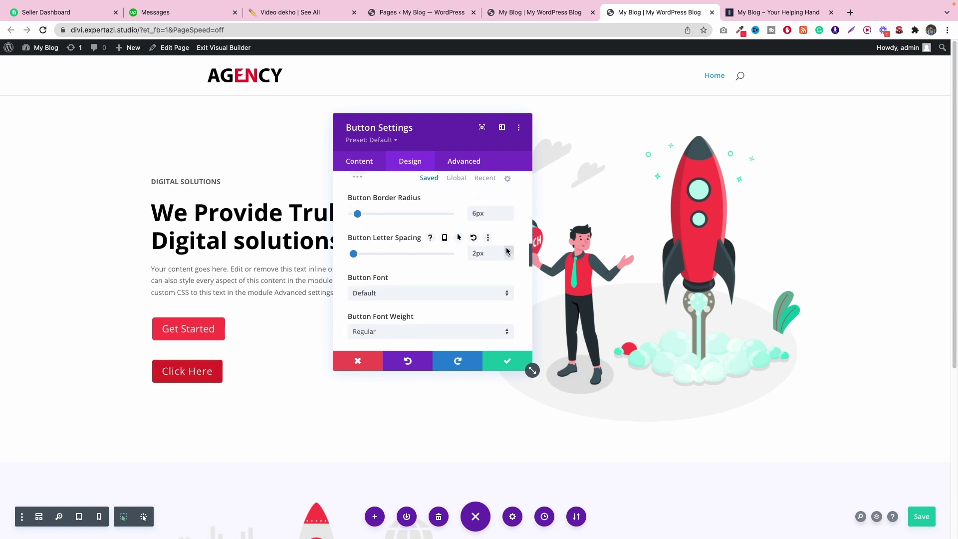
{"action": "left_click", "coordinate": [506, 257]}
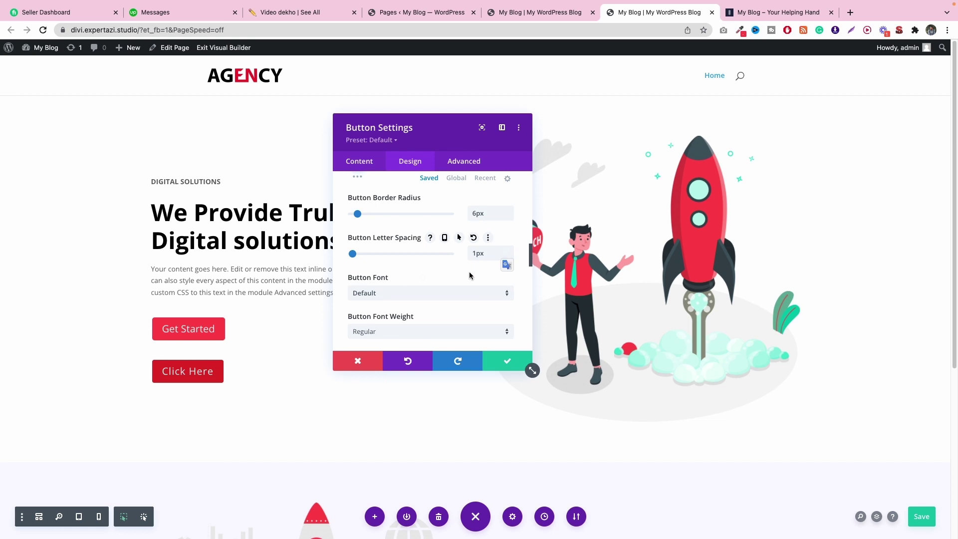
- Keep the default button font and set its weight to Semi Bold
{"action": "left_click", "coordinate": [411, 294]}
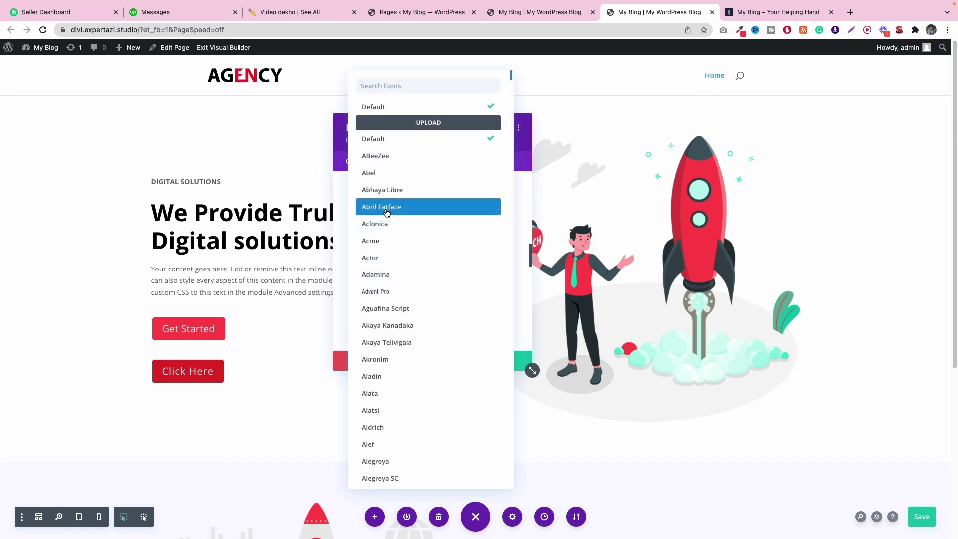
{"action": "left_click", "coordinate": [352, 261]}
{"action": "scroll", "coordinate": [394, 316], "scroll_direction": "down", "scroll_amount": 1}
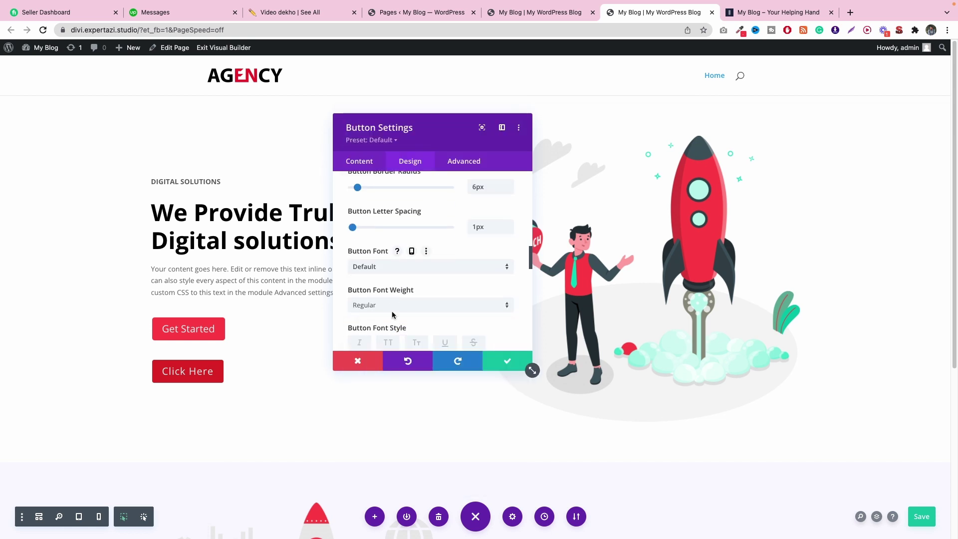
{"action": "scroll", "coordinate": [394, 316], "scroll_direction": "down", "scroll_amount": 1}
{"action": "left_click", "coordinate": [382, 253]}
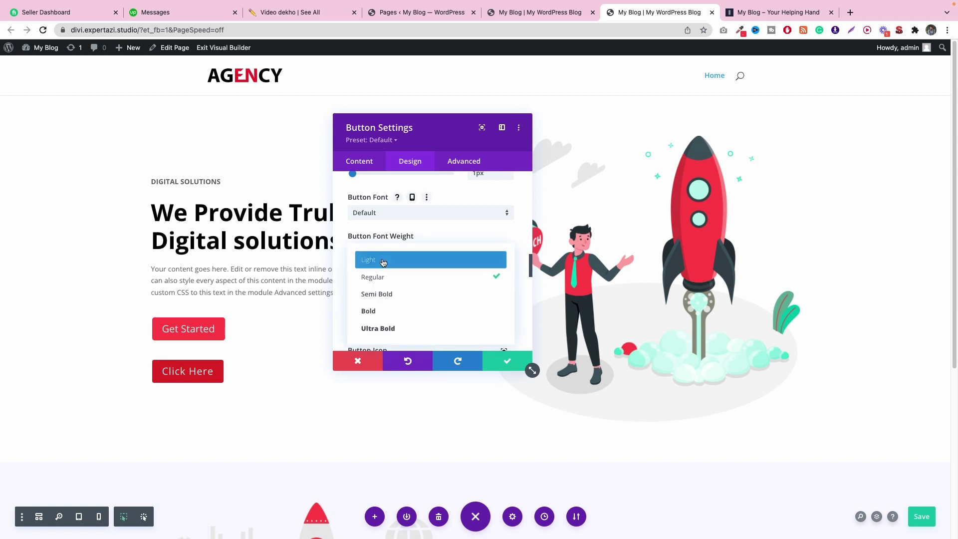
{"action": "left_click", "coordinate": [378, 294]}
{"action": "scroll", "coordinate": [383, 300], "scroll_direction": "down", "scroll_amount": 1}
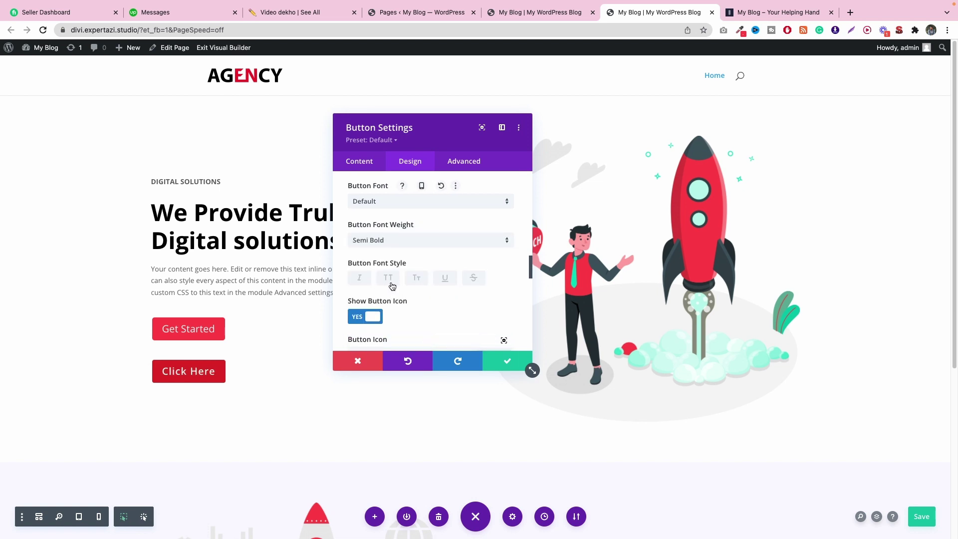
{"action": "scroll", "coordinate": [391, 281], "scroll_direction": "down", "scroll_amount": 2}
{"action": "scroll", "coordinate": [386, 277], "scroll_direction": "down", "scroll_amount": 1}
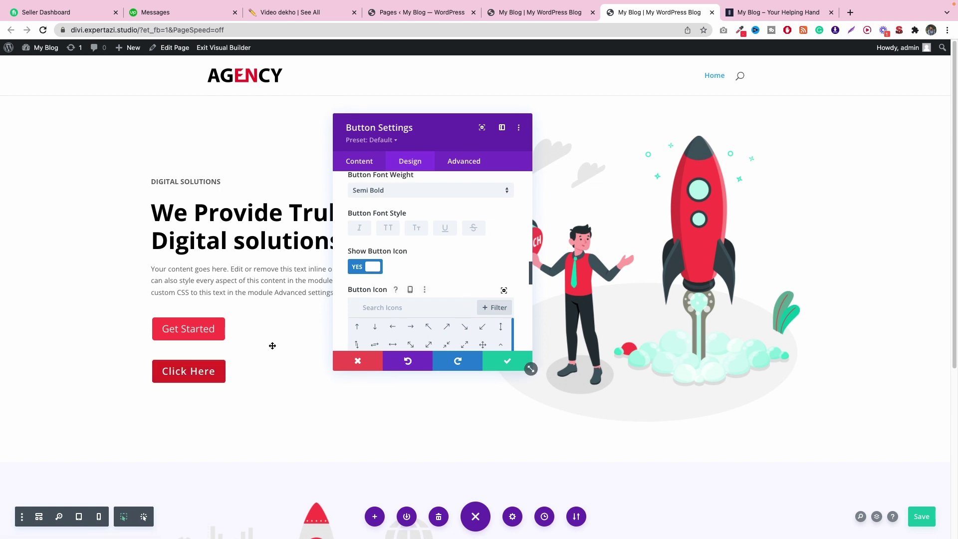
{"action": "scroll", "coordinate": [401, 278], "scroll_direction": "down", "scroll_amount": 5}
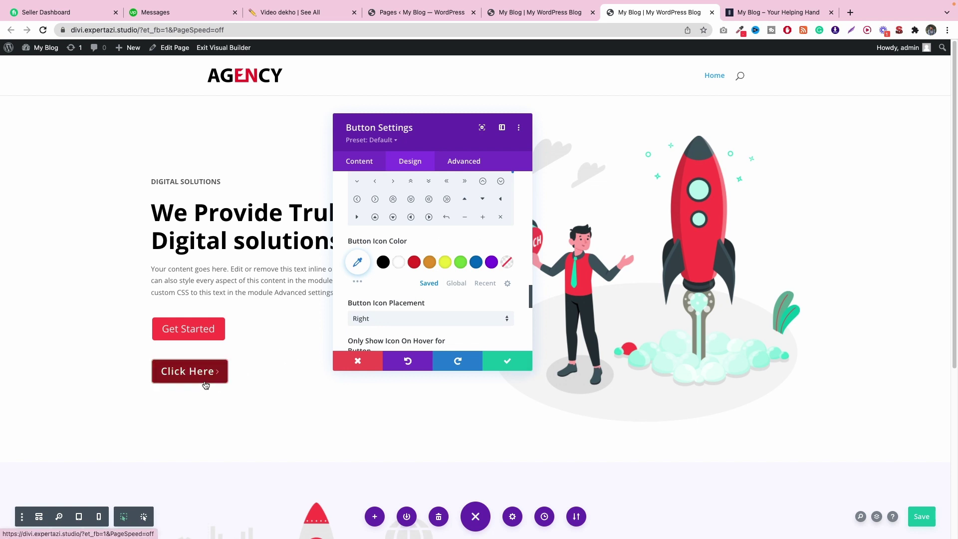
{"action": "scroll", "coordinate": [389, 297], "scroll_direction": "down", "scroll_amount": 1}
{"action": "scroll", "coordinate": [389, 298], "scroll_direction": "down", "scroll_amount": 2}
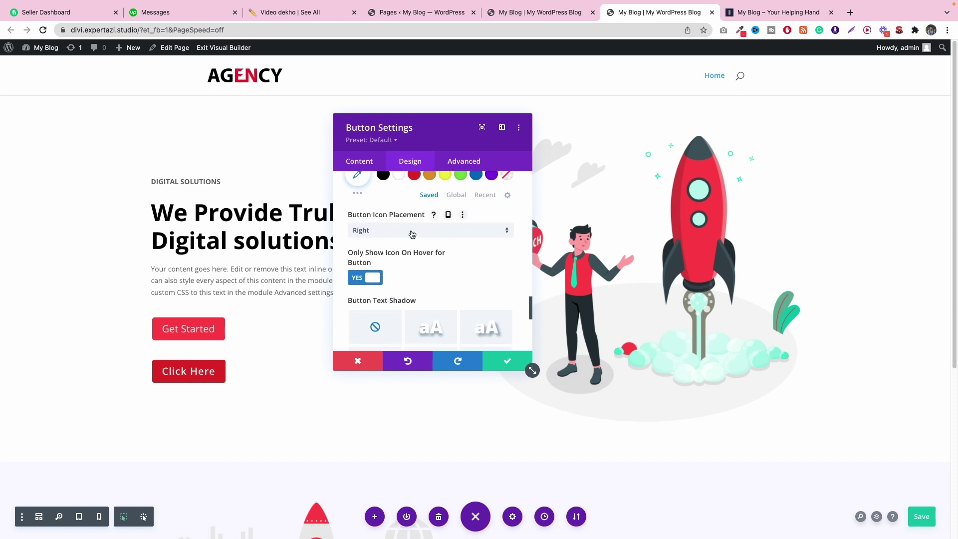
{"action": "scroll", "coordinate": [400, 270], "scroll_direction": "down", "scroll_amount": 2}
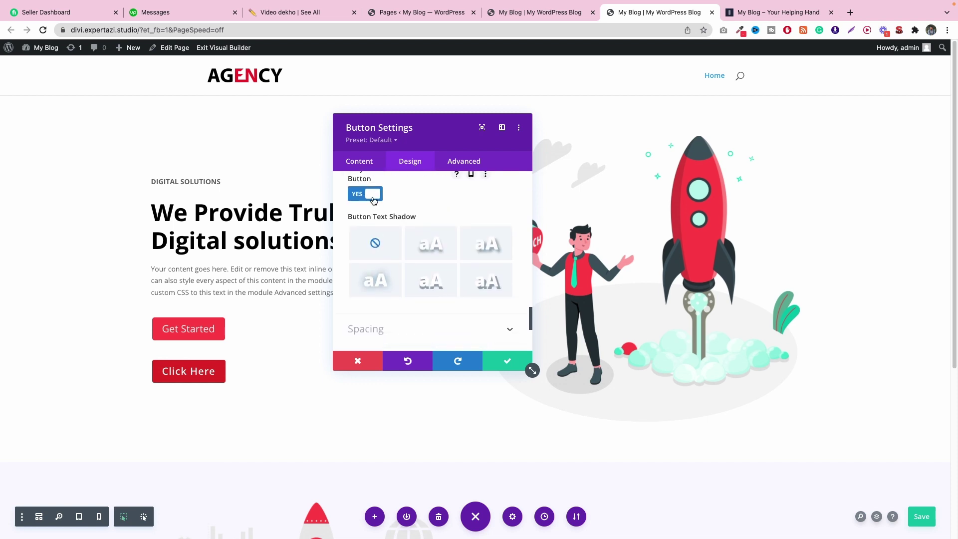
{"action": "scroll", "coordinate": [392, 224], "scroll_direction": "up", "scroll_amount": 1}
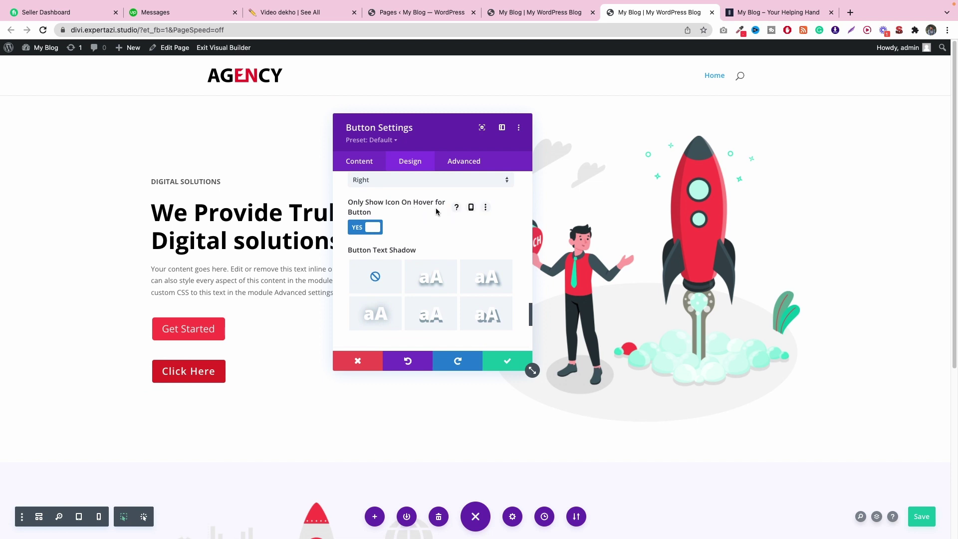
{"action": "scroll", "coordinate": [413, 248], "scroll_direction": "down", "scroll_amount": 2}
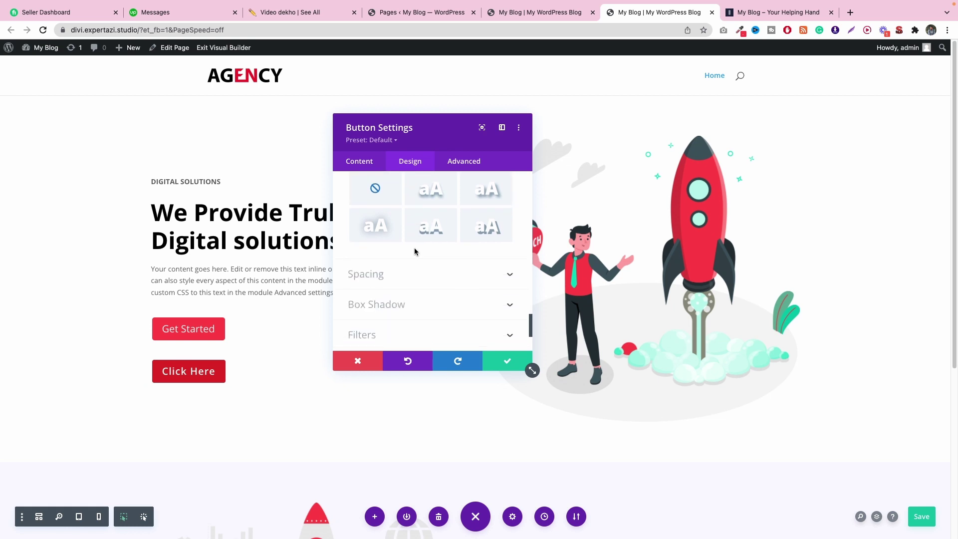
{"action": "scroll", "coordinate": [367, 276], "scroll_direction": "down", "scroll_amount": 1}
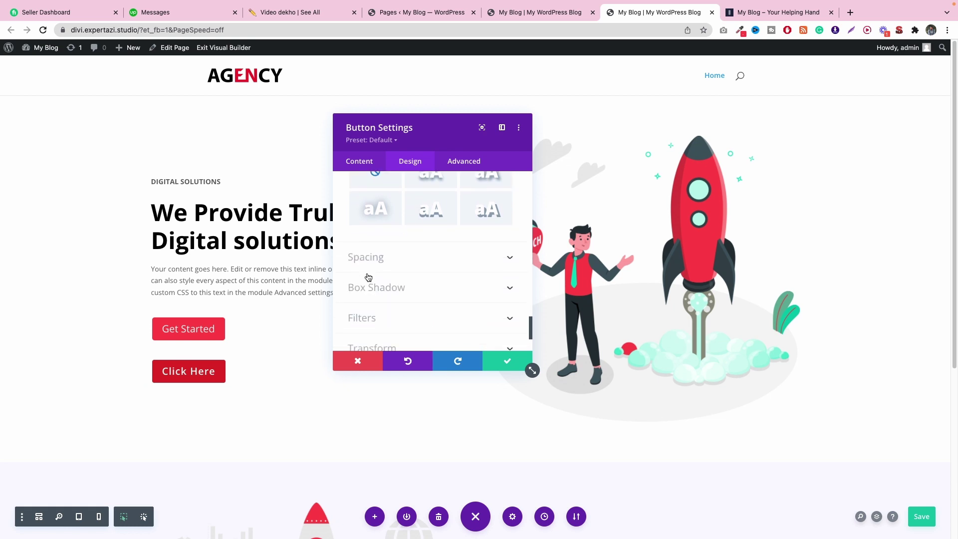
- Save the button changes and reopen its Design > Button styling options
{"action": "left_click", "coordinate": [506, 364]}
{"action": "mouse_move", "coordinate": [287, 367]}
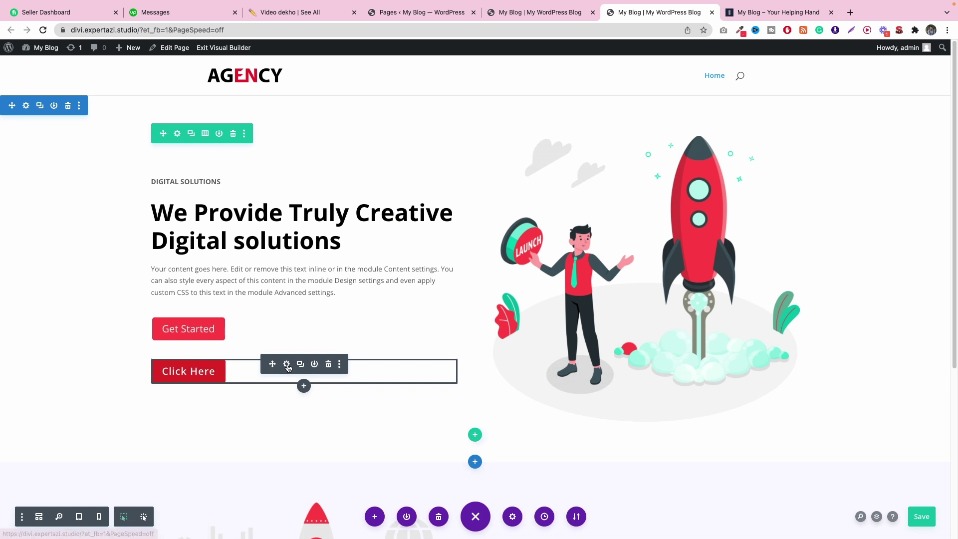
{"action": "left_click", "coordinate": [286, 365]}
{"action": "left_click", "coordinate": [410, 162]}
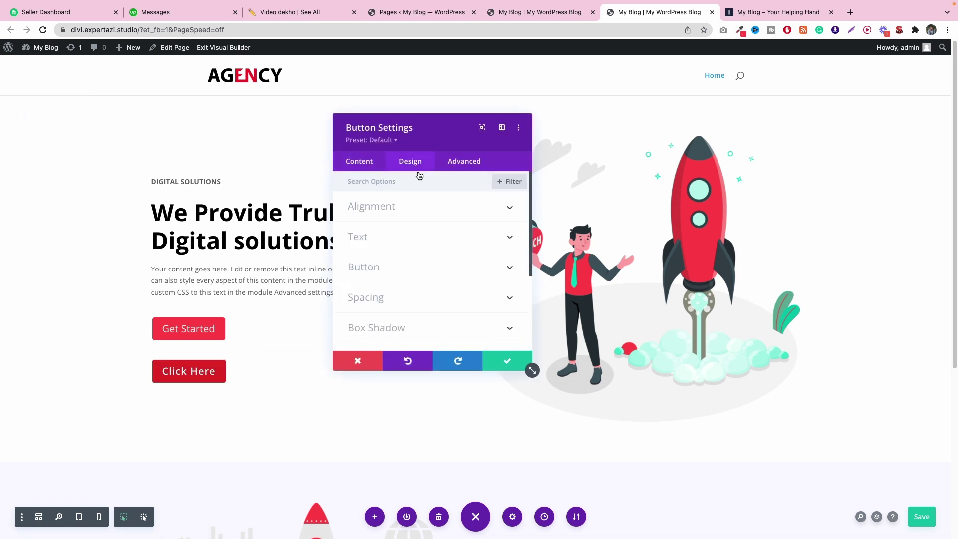
{"action": "left_click", "coordinate": [396, 271]}
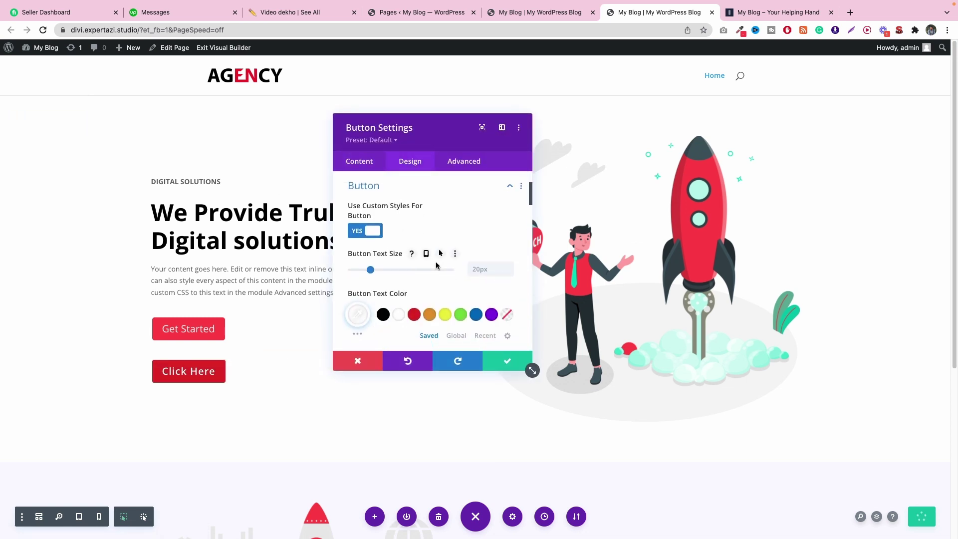
{"action": "scroll", "coordinate": [436, 265], "scroll_direction": "up", "scroll_amount": 1}
{"action": "scroll", "coordinate": [434, 259], "scroll_direction": "down", "scroll_amount": 2}
- Set the hover Button Background to black and check the live page tab
{"action": "left_click", "coordinate": [439, 243]}
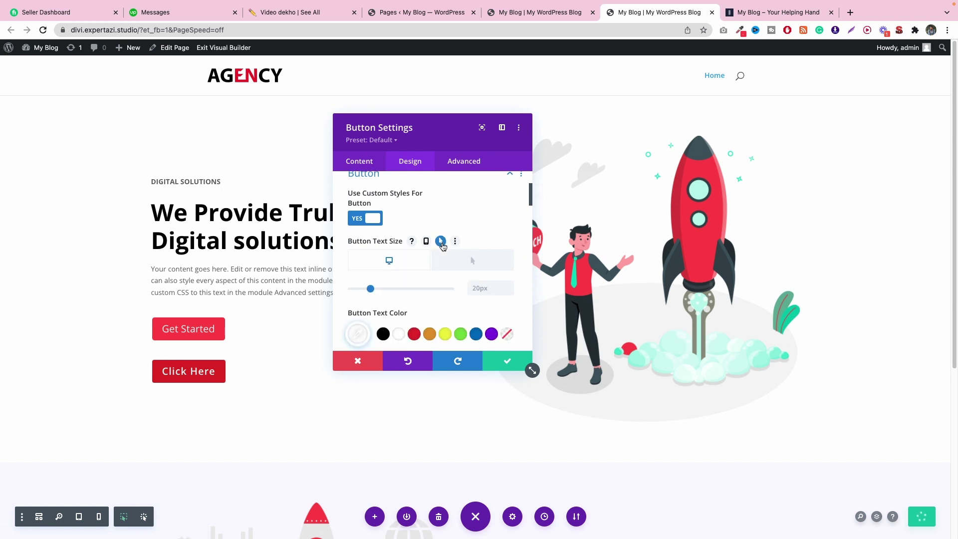
{"action": "scroll", "coordinate": [442, 246], "scroll_direction": "down", "scroll_amount": 2}
{"action": "scroll", "coordinate": [442, 246], "scroll_direction": "down", "scroll_amount": 2}
{"action": "left_click", "coordinate": [458, 232]}
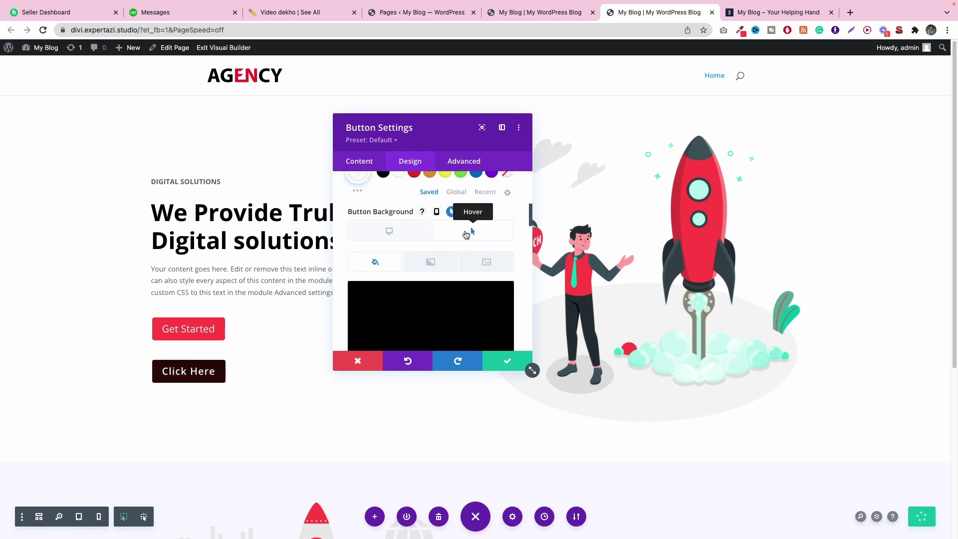
{"action": "scroll", "coordinate": [462, 234], "scroll_direction": "down", "scroll_amount": 2}
{"action": "scroll", "coordinate": [449, 224], "scroll_direction": "up", "scroll_amount": 2}
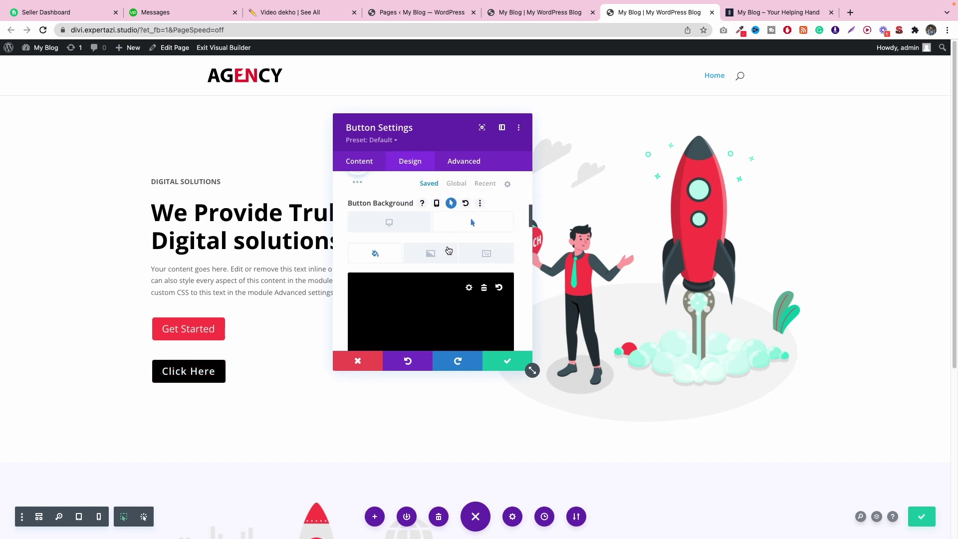
{"action": "scroll", "coordinate": [205, 306], "scroll_direction": "down", "scroll_amount": 1}
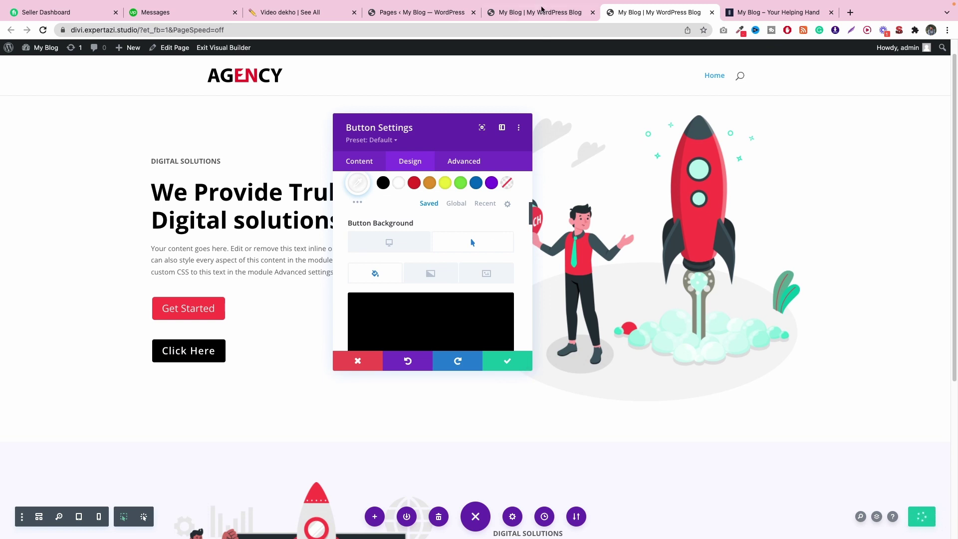
{"action": "left_click", "coordinate": [545, 11]}
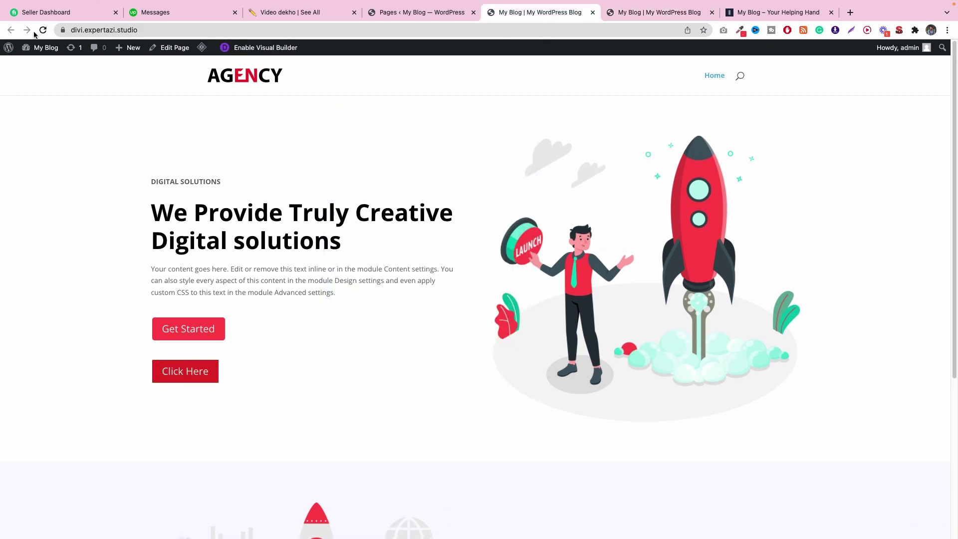